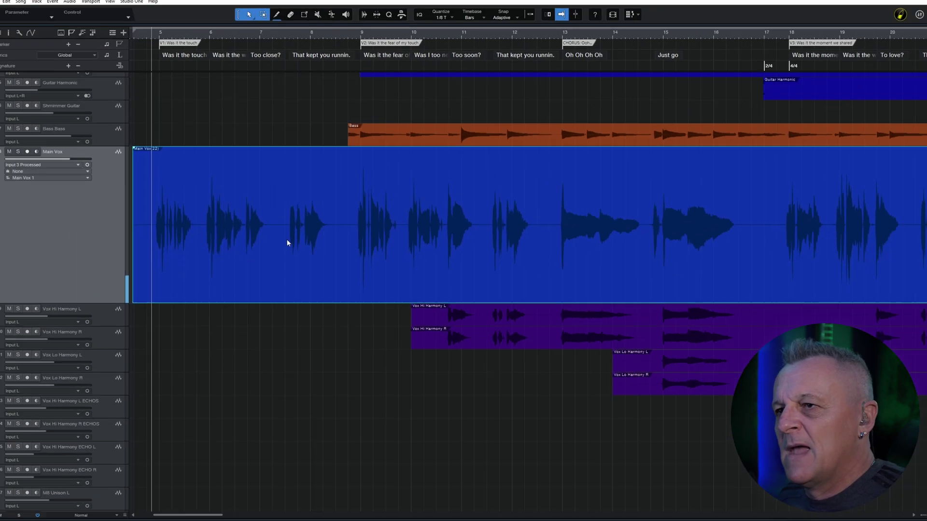
Stop playback, run Audio > Strip Silence on Main Vox, and audition the split clips.
key(space)
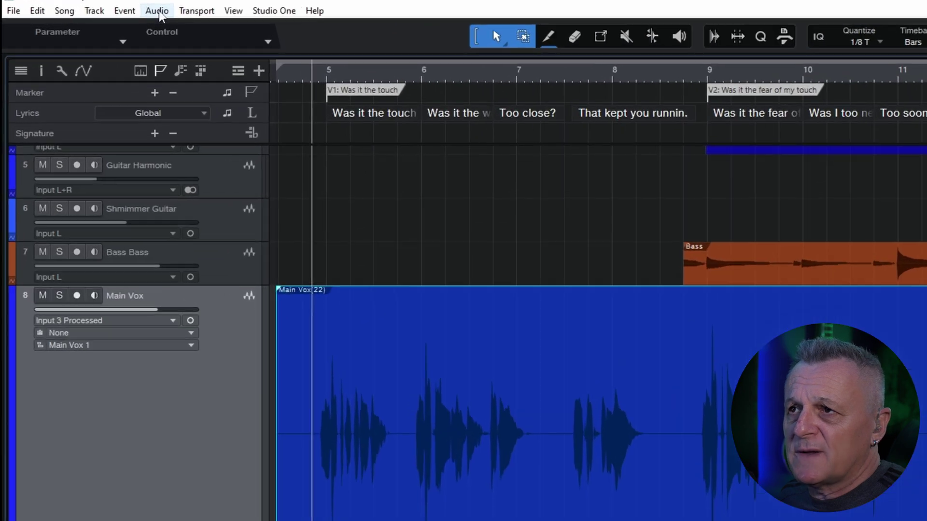
click(77, 12)
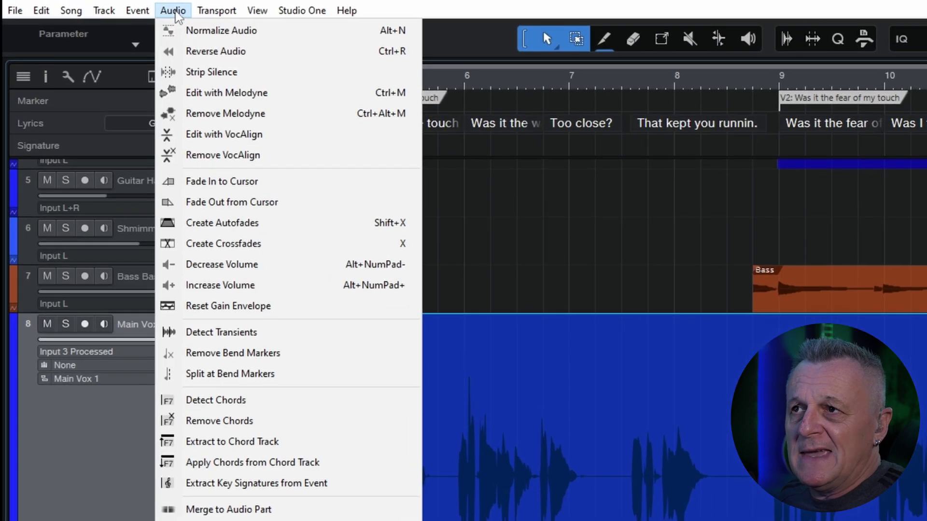
click(205, 73)
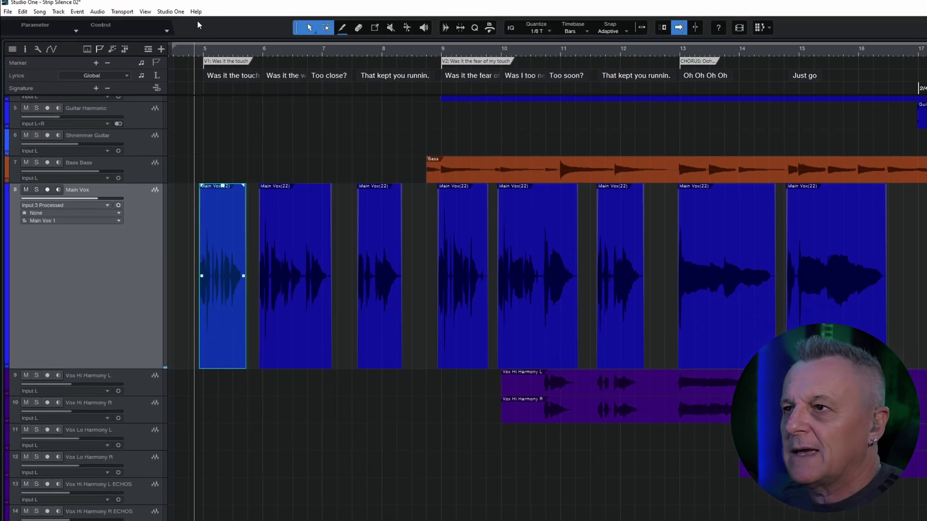
key(space)
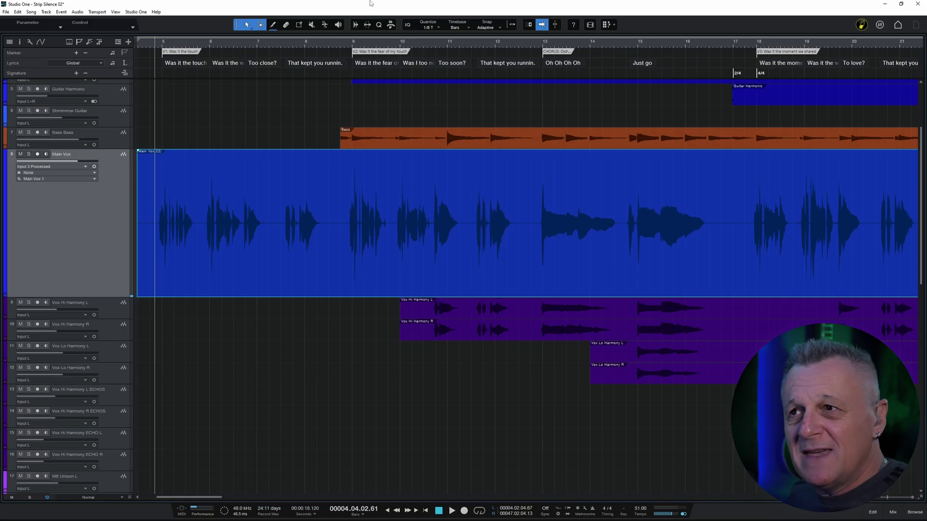
Run Strip Silence on Main Vox again and play back the fragmented vocal phrases.
click(77, 12)
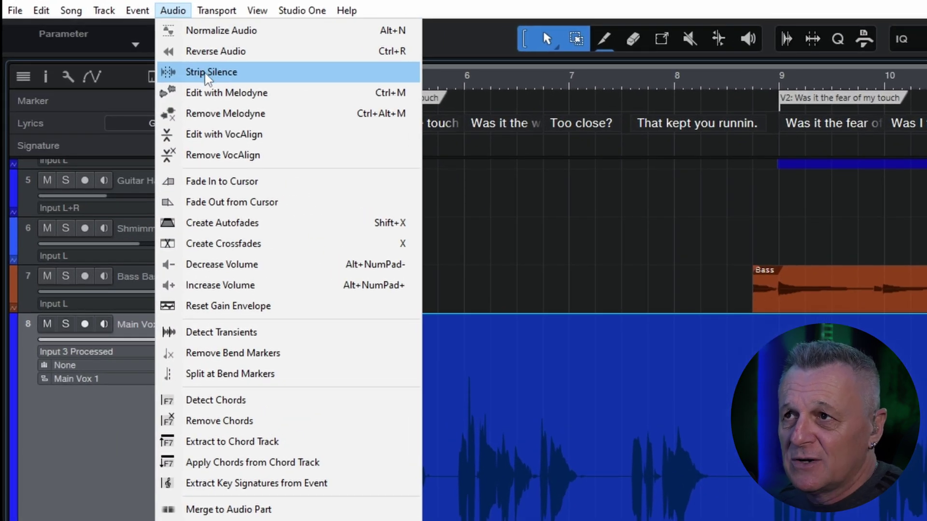
click(209, 73)
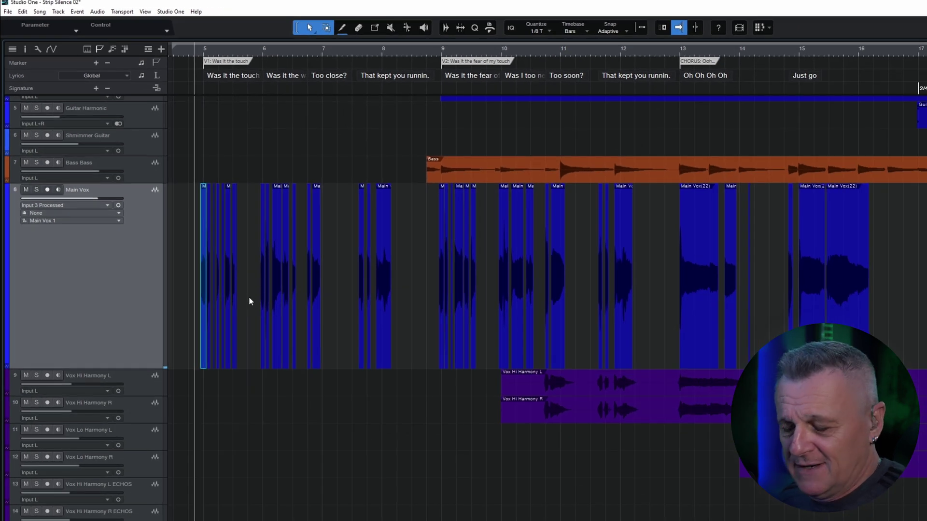
key(space)
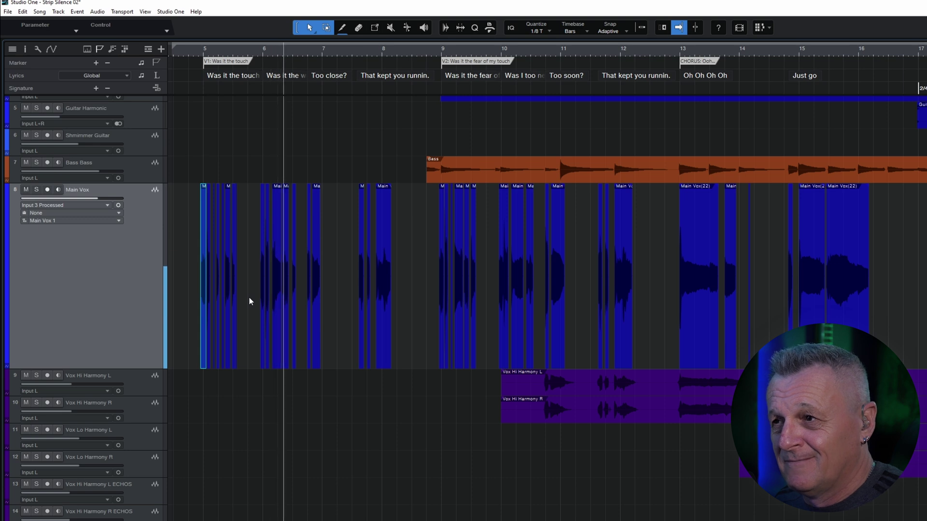
key(space)
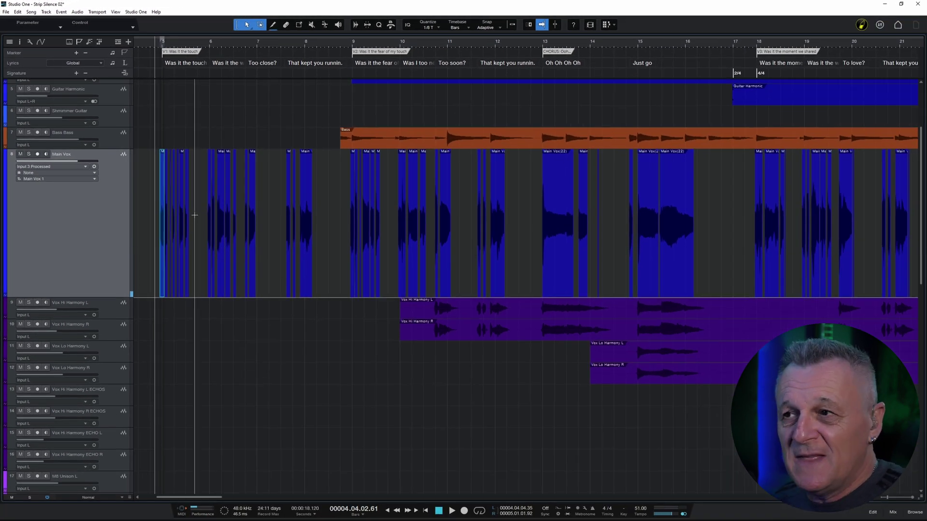
click(78, 12)
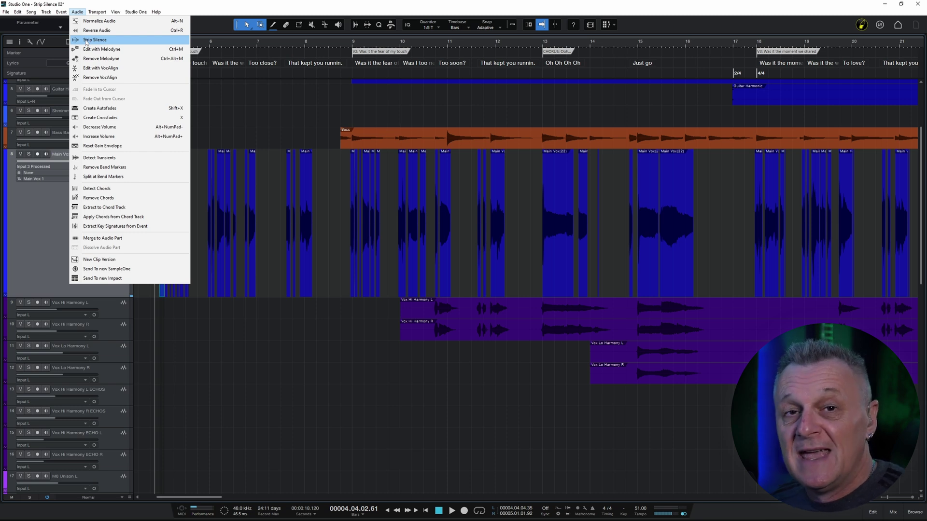
click(250, 4)
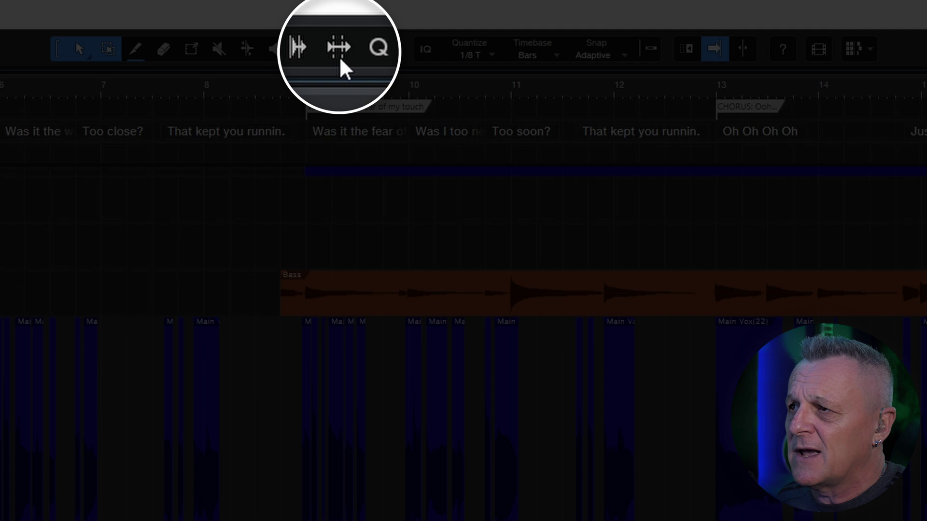
Show the Strip Silence settings panel from the toolbar.
click(339, 50)
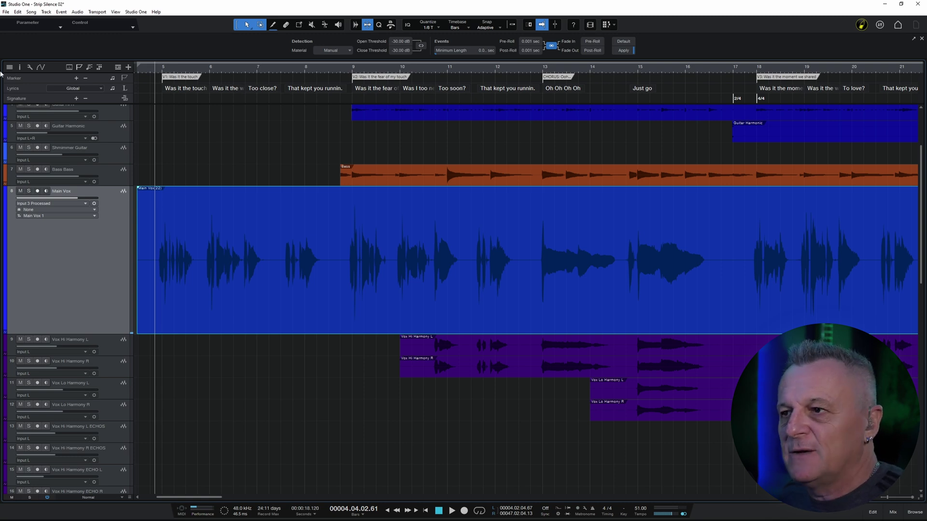
Open the Main Vox event in the Editor and solo the Main Vox track.
double_click(196, 285)
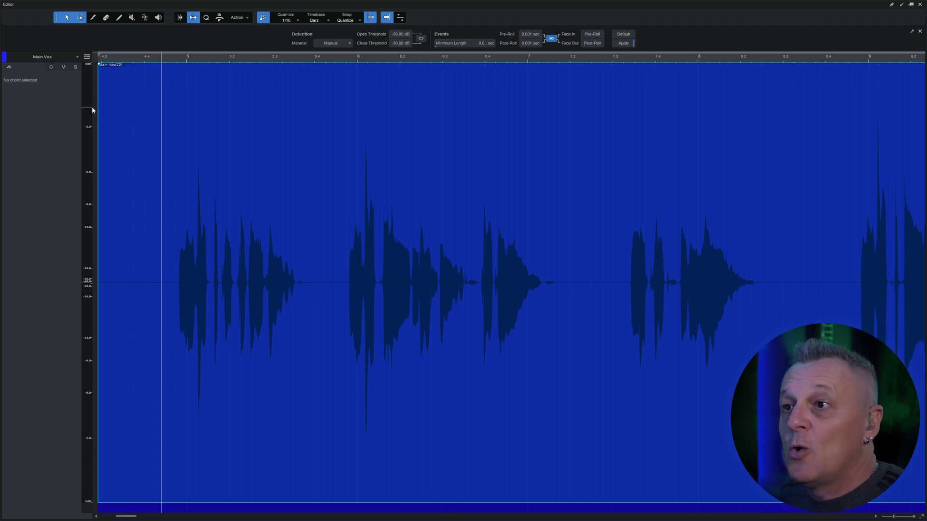
click(76, 68)
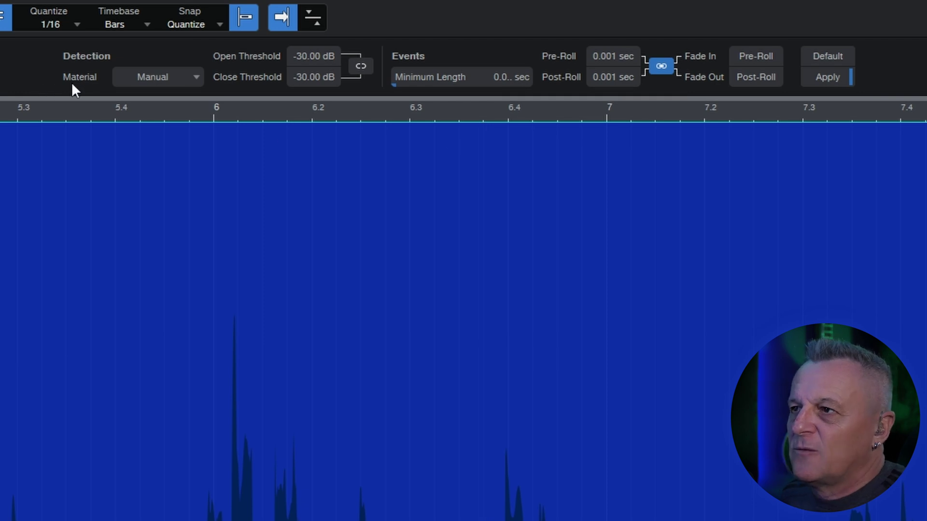
click(167, 79)
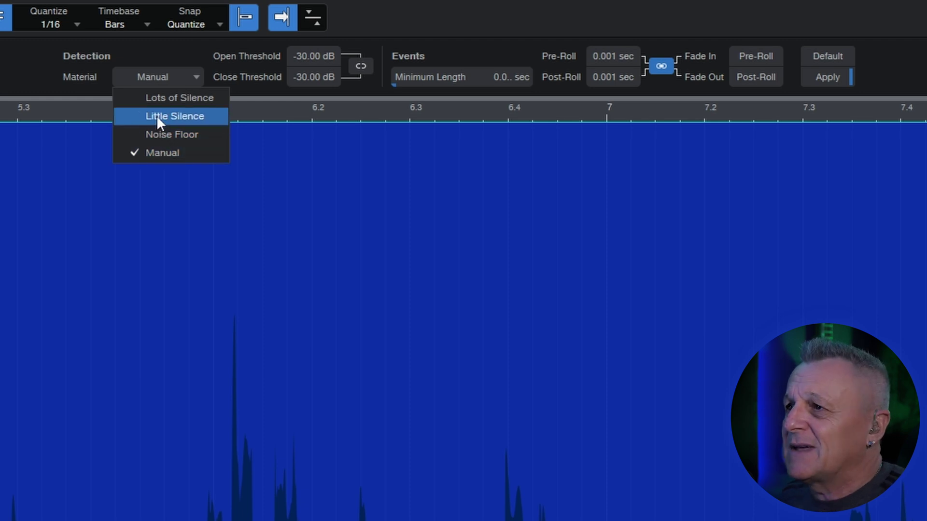
click(163, 98)
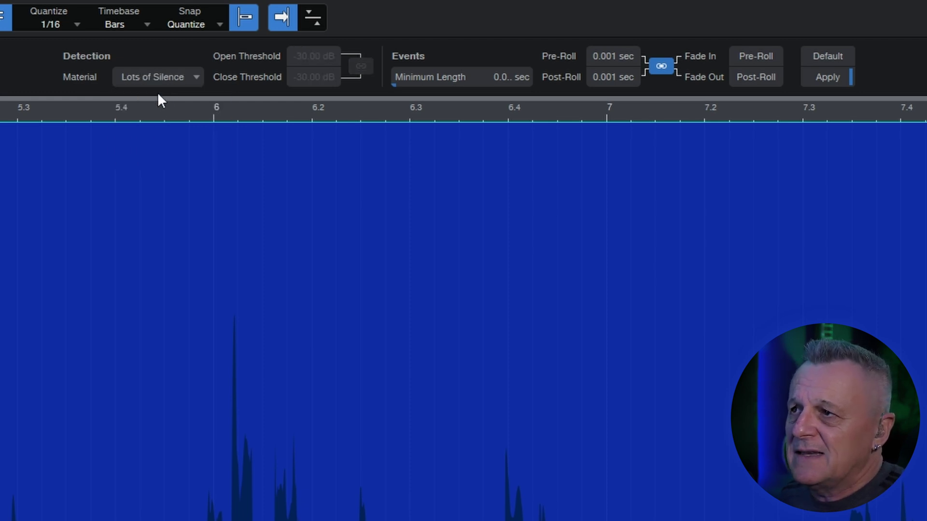
click(160, 81)
click(177, 120)
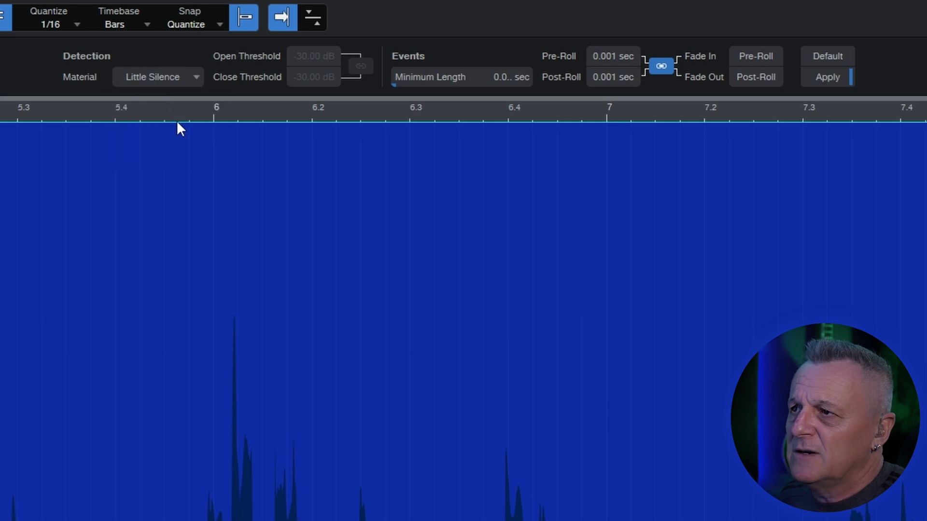
click(158, 79)
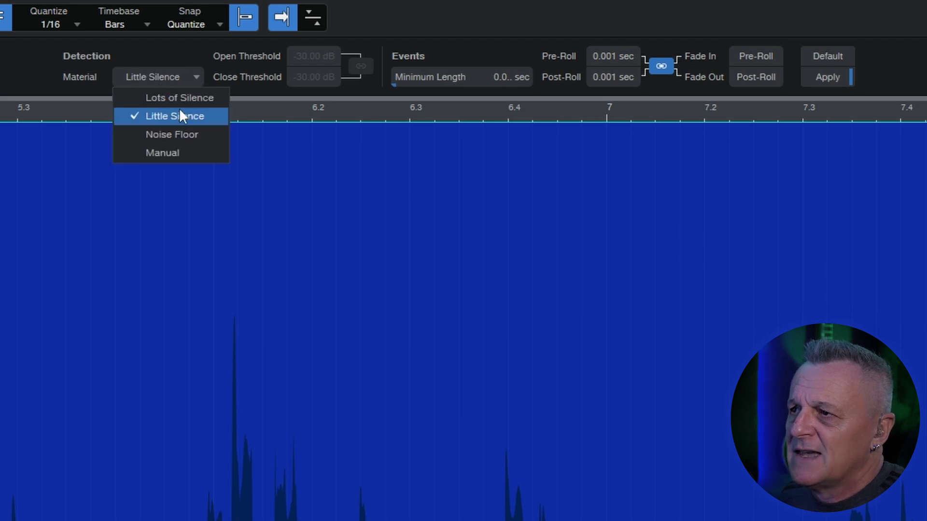
click(199, 136)
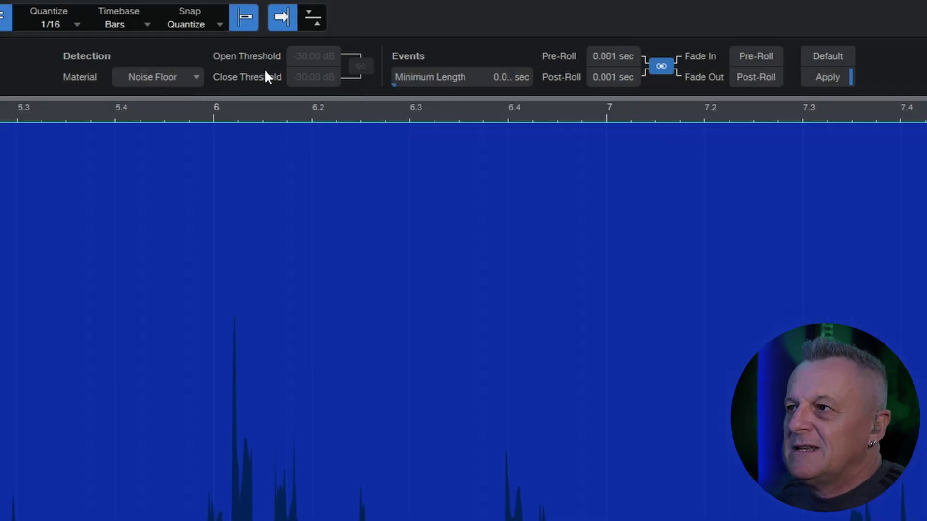
click(157, 77)
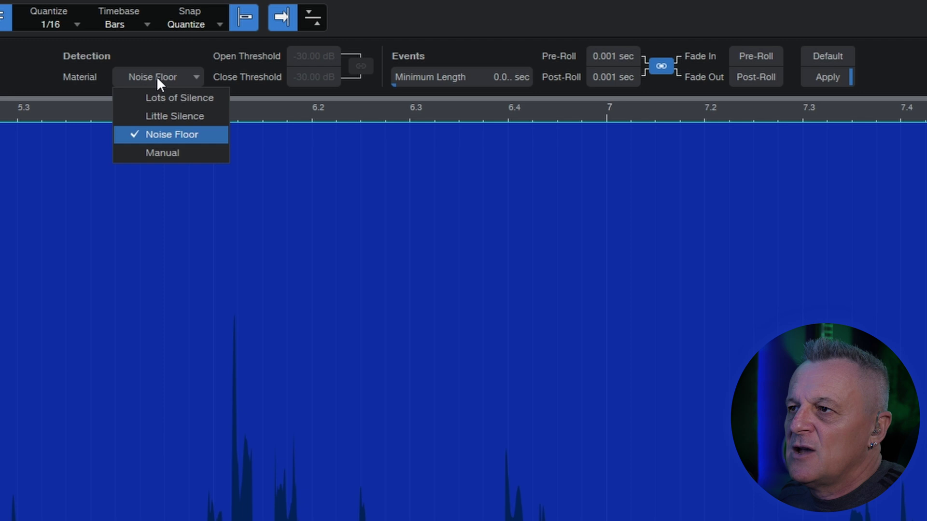
click(160, 155)
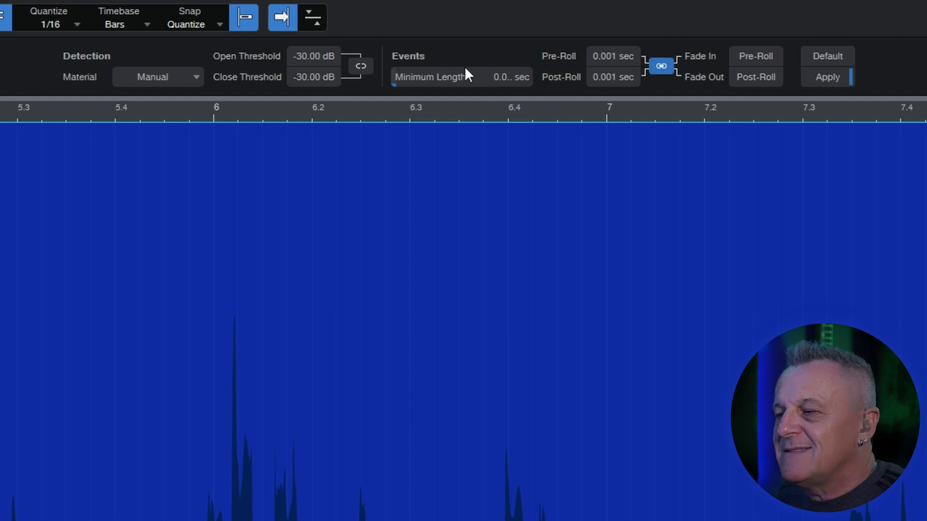
Set Material to Lots of Silence, apply it to Main Vox, and audition the short events.
click(152, 78)
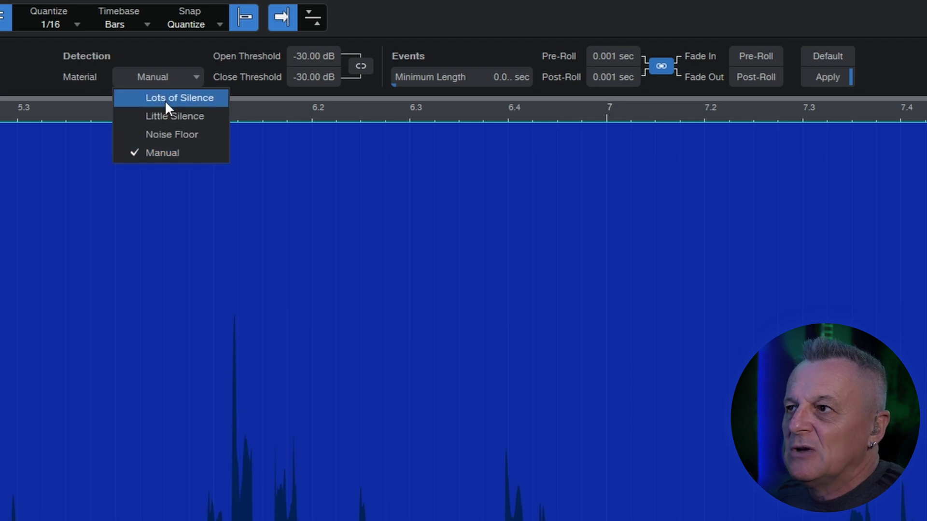
click(164, 100)
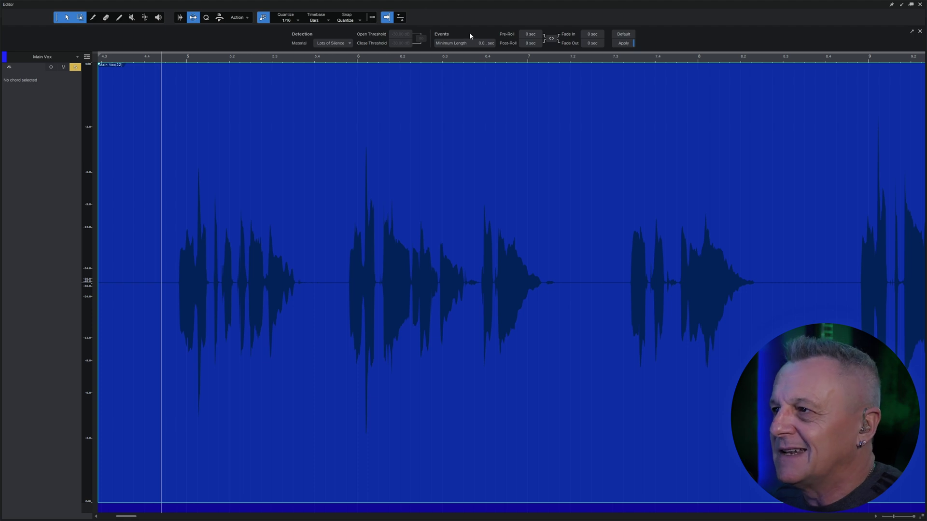
click(624, 43)
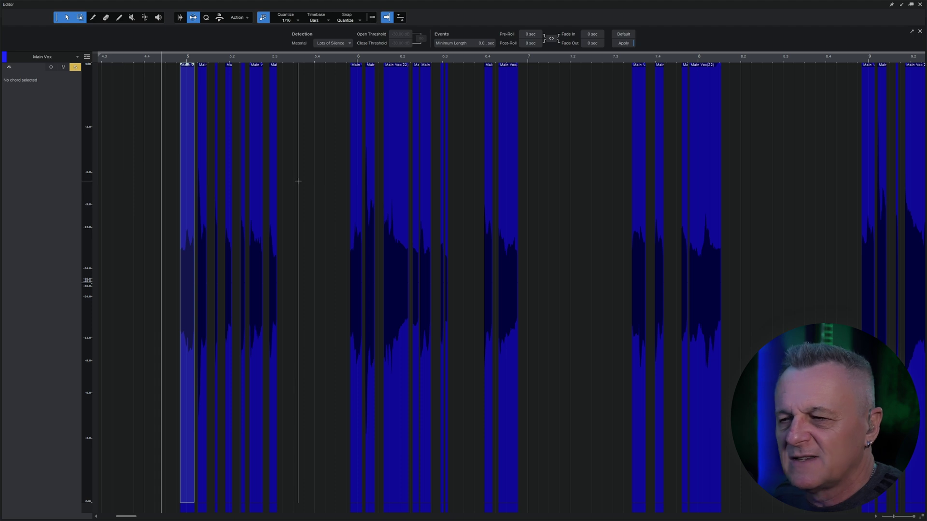
key(space)
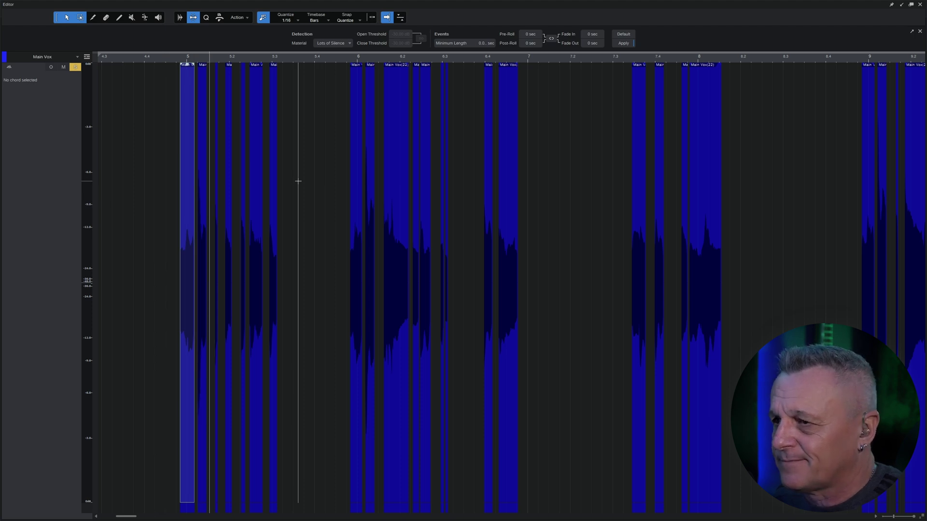
key(space)
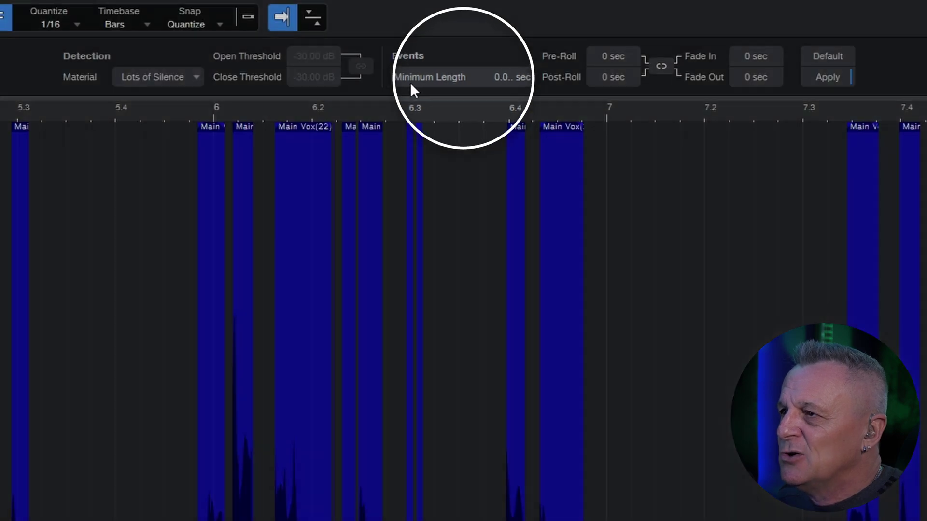
Raise Minimum Length, undo the old split, reapply Strip Silence and play the longer clips.
drag(410, 83, 472, 95)
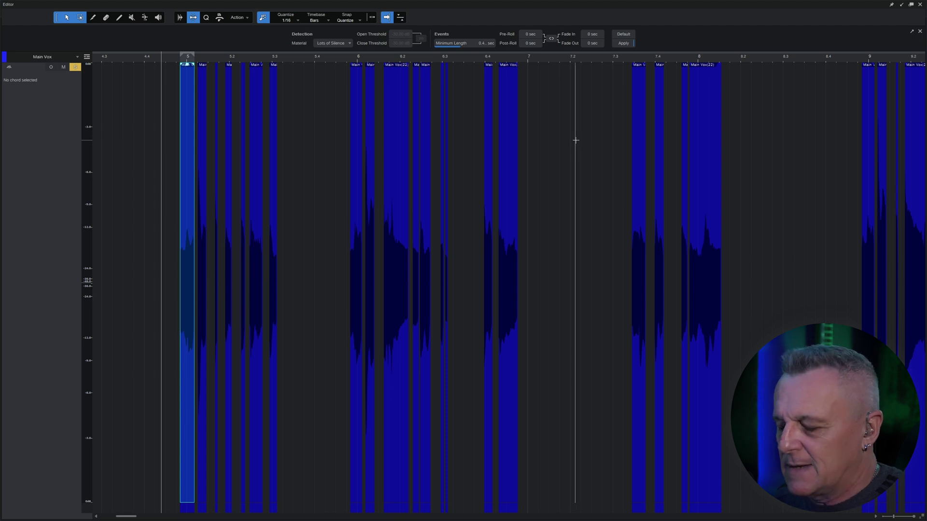
key(ctrl+z)
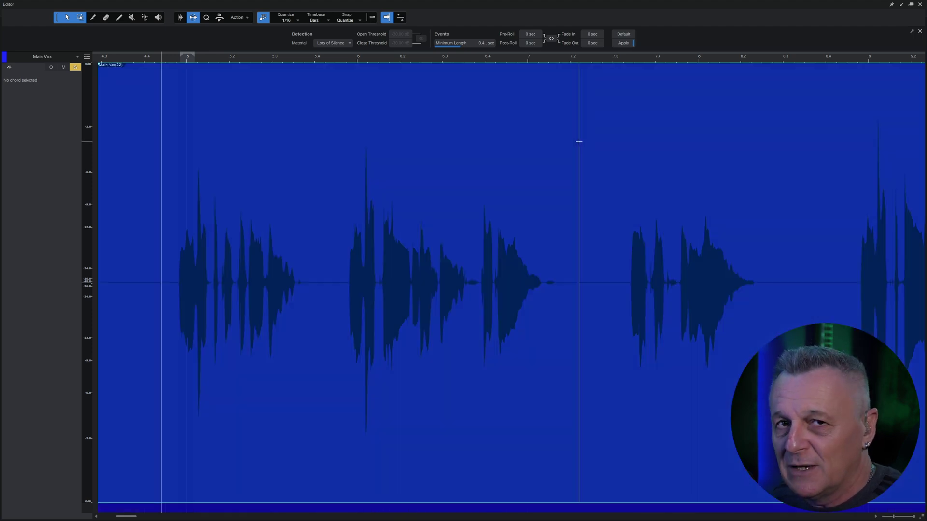
click(624, 43)
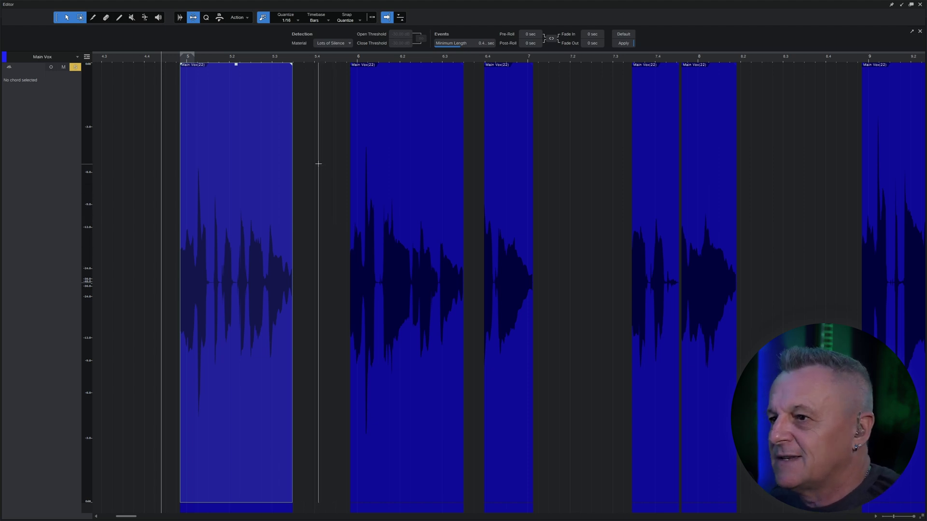
key(space)
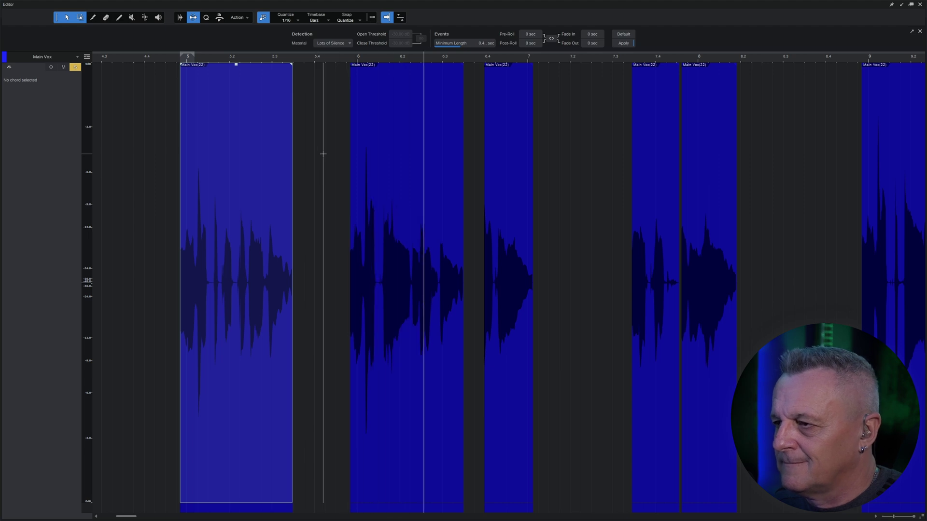
Set Strip Silence pre-roll and post-roll to 0.1 sec each.
key(p)
key(space)
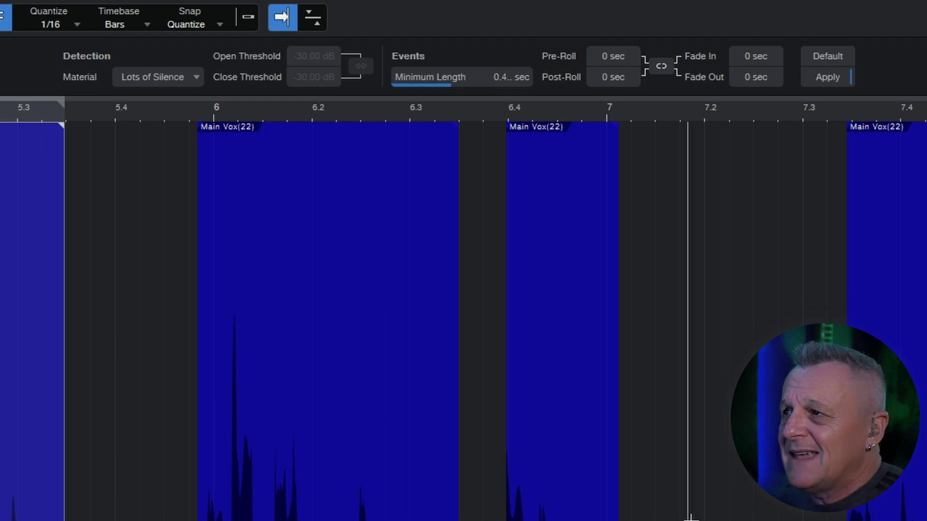
click(619, 65)
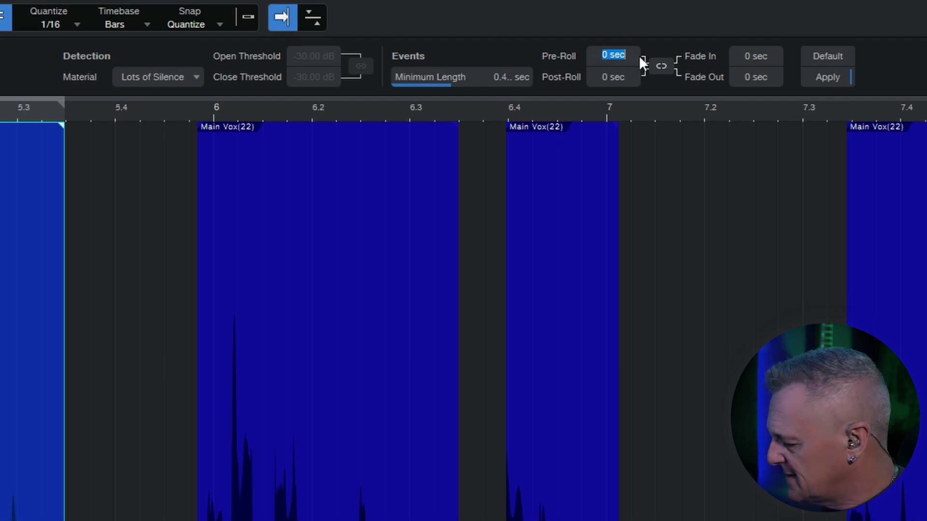
text(0.1)
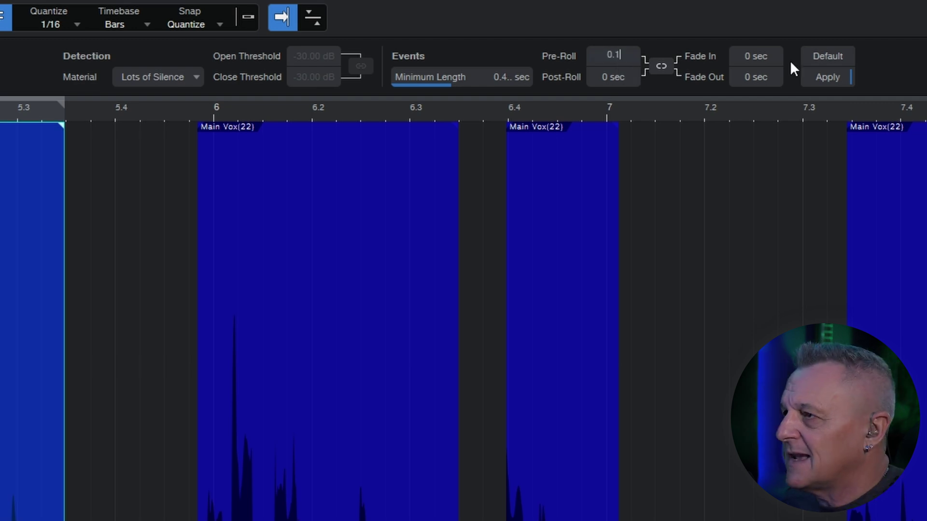
key(Tab)
text(0.1)
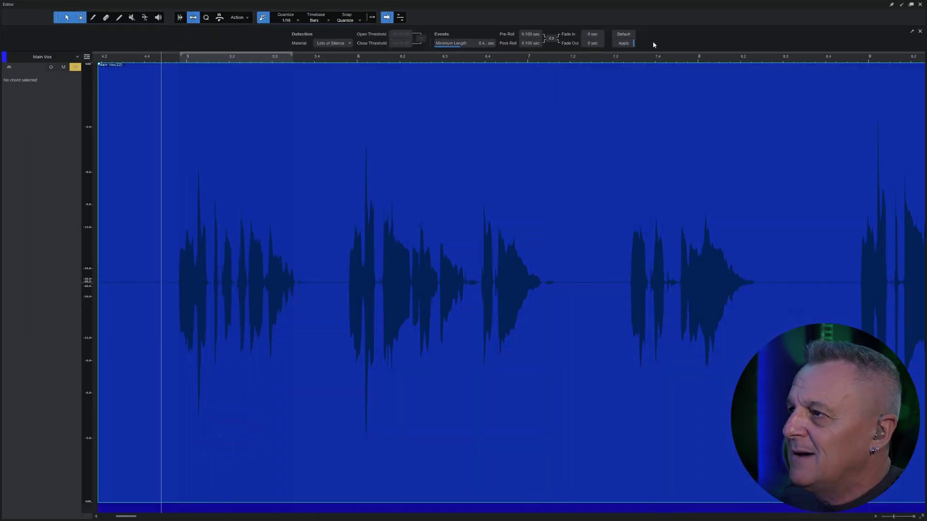
Apply the split to Main Vox and audition the resulting clips.
click(624, 44)
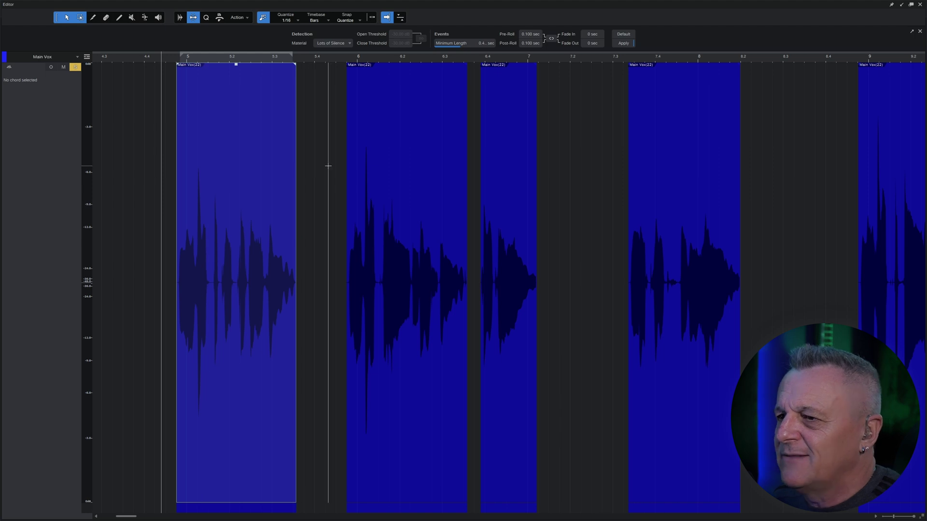
key(space)
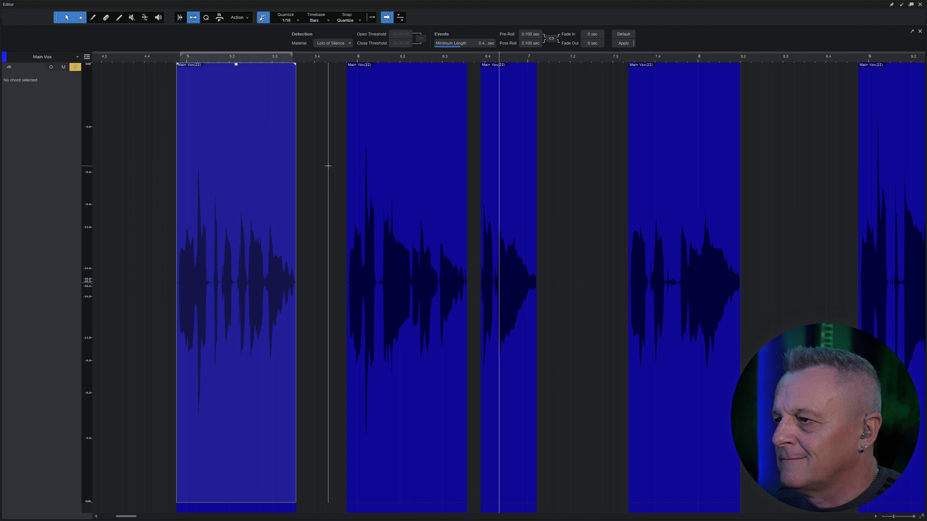
key(space)
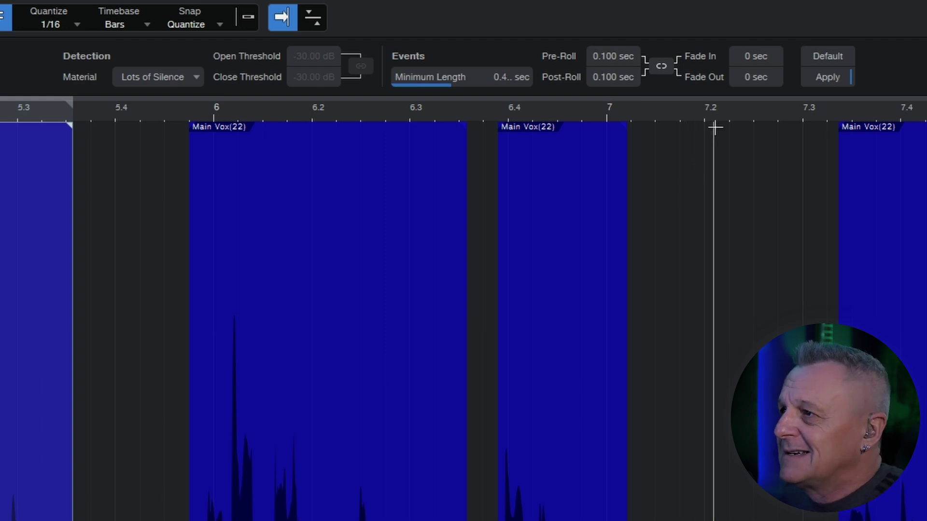
Set Strip Silence fade in and fade out to 0.1 sec each.
click(760, 57)
drag(772, 57, 715, 56)
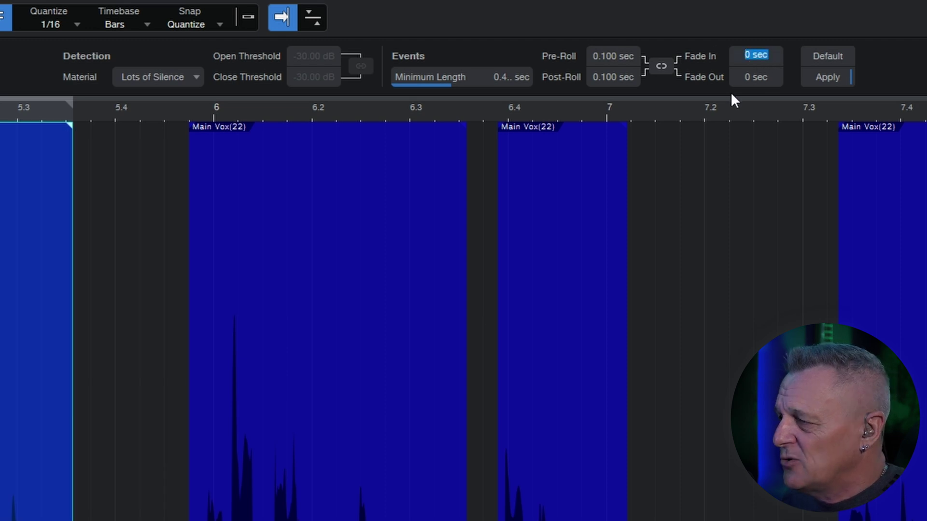
text(0.1)
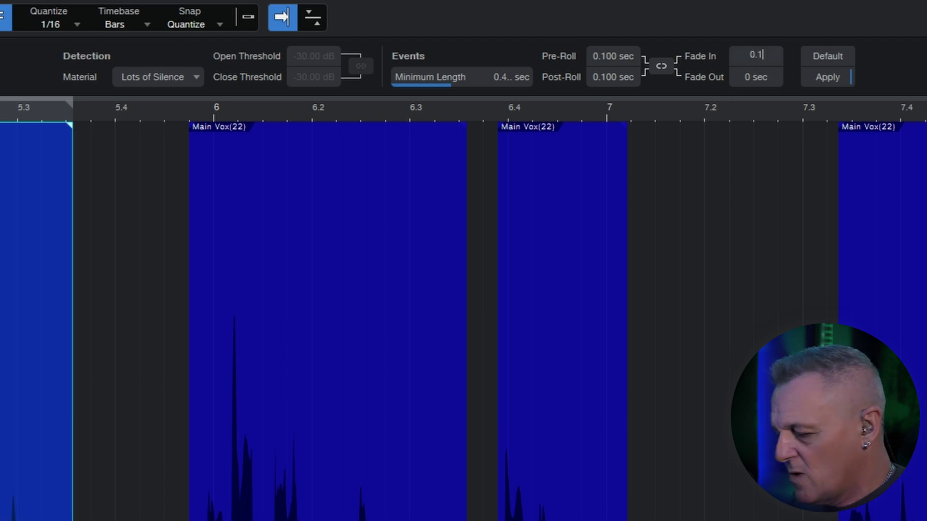
key(Tab)
text(0.1)
key(Return)
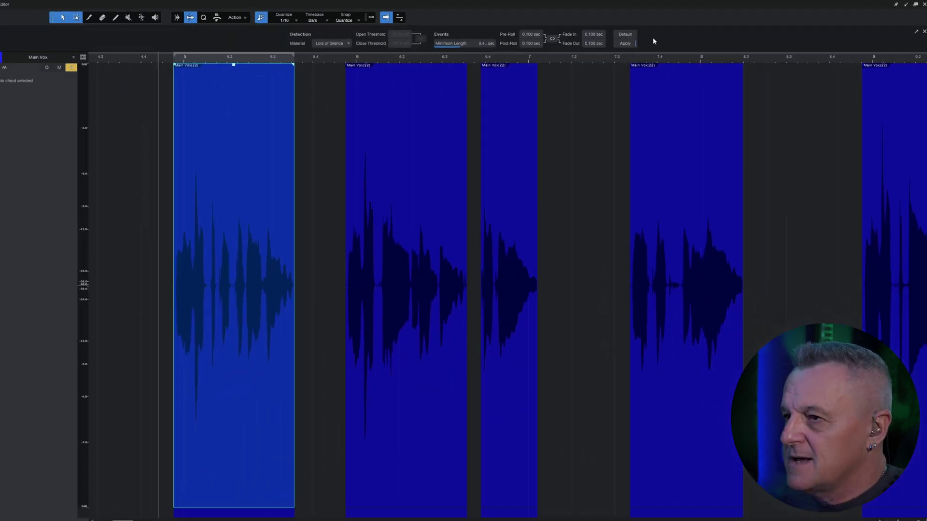
click(827, 78)
Reapply Strip Silence to Main Vox and listen to the faded clips.
click(622, 42)
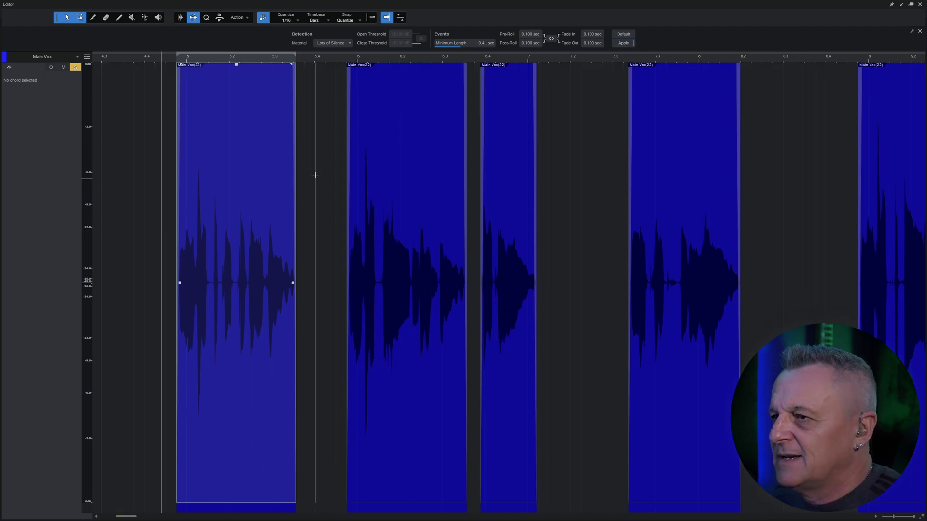
key(space)
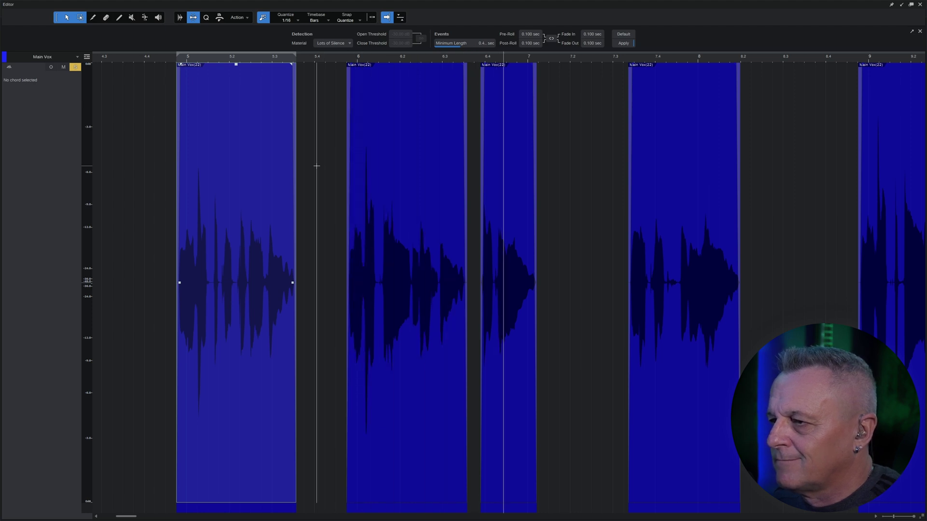
key(space)
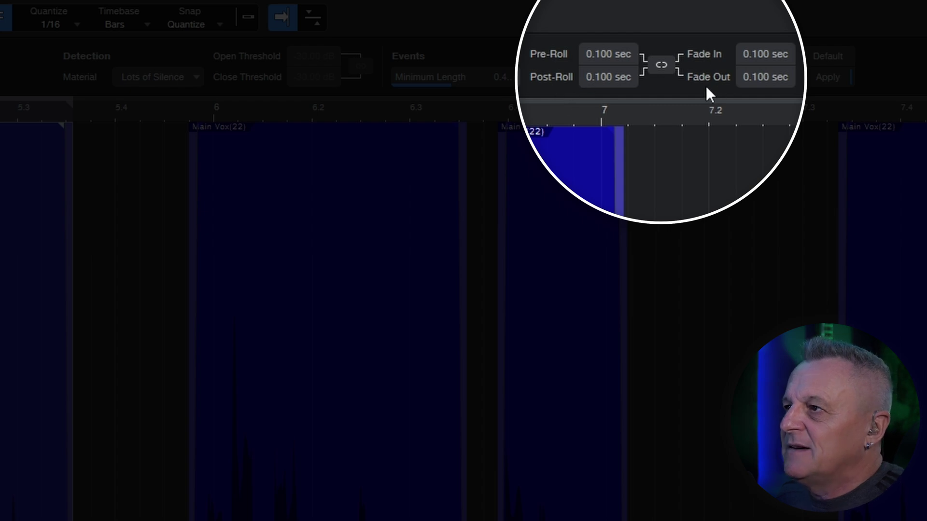
Link fade in and fade out to the 0.100 sec pre-roll and post-roll values.
click(661, 67)
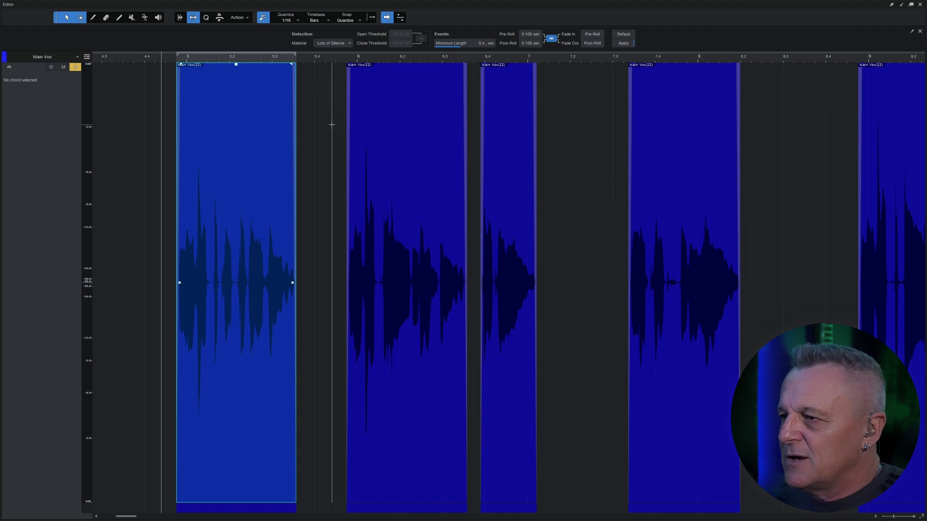
Undo the previous split, reapply Strip Silence with linked fades, and audition Main Vox.
key(ctrl+z)
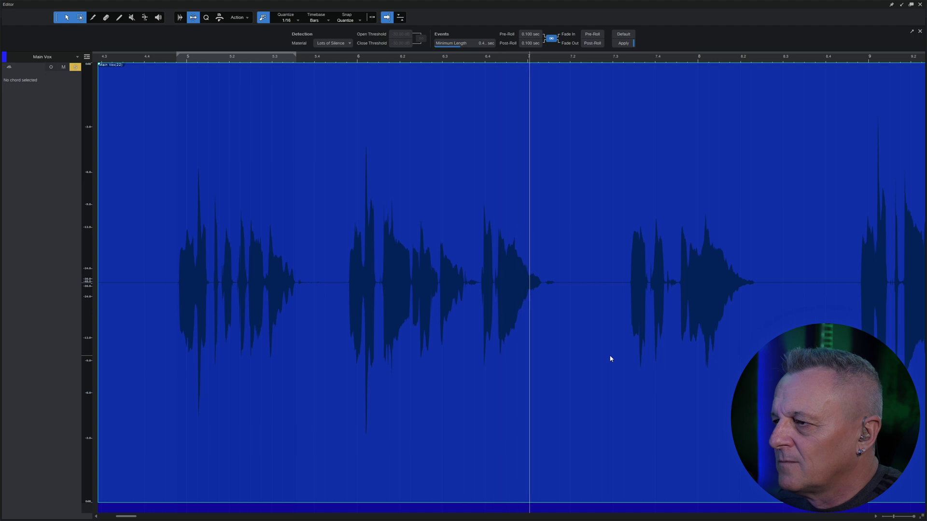
key(space)
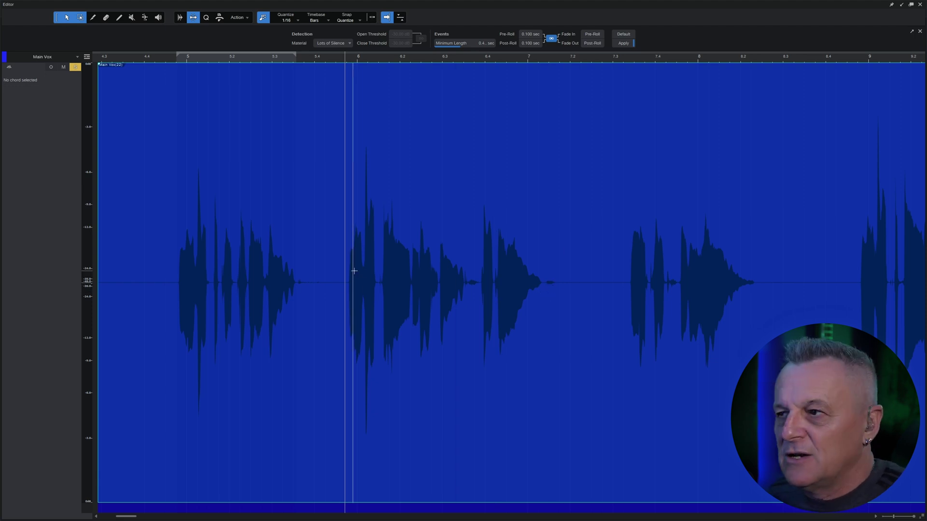
click(624, 45)
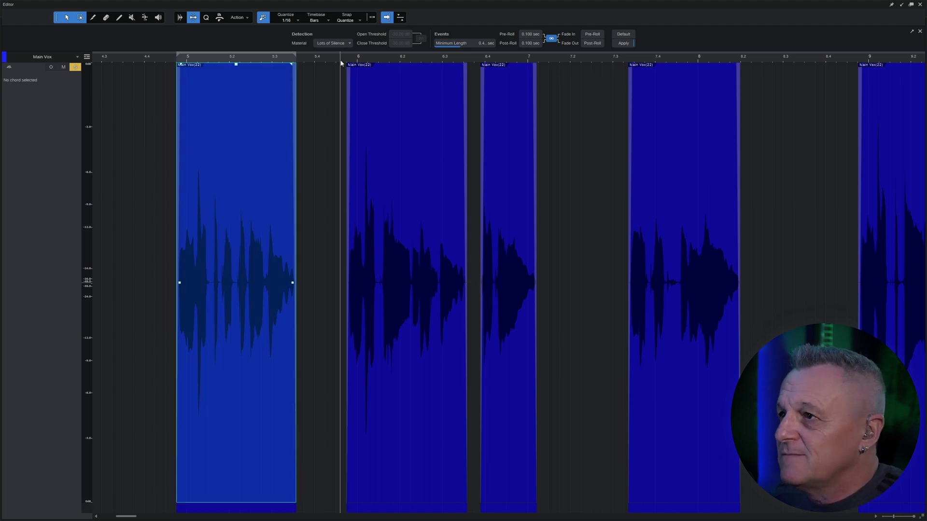
key(space)
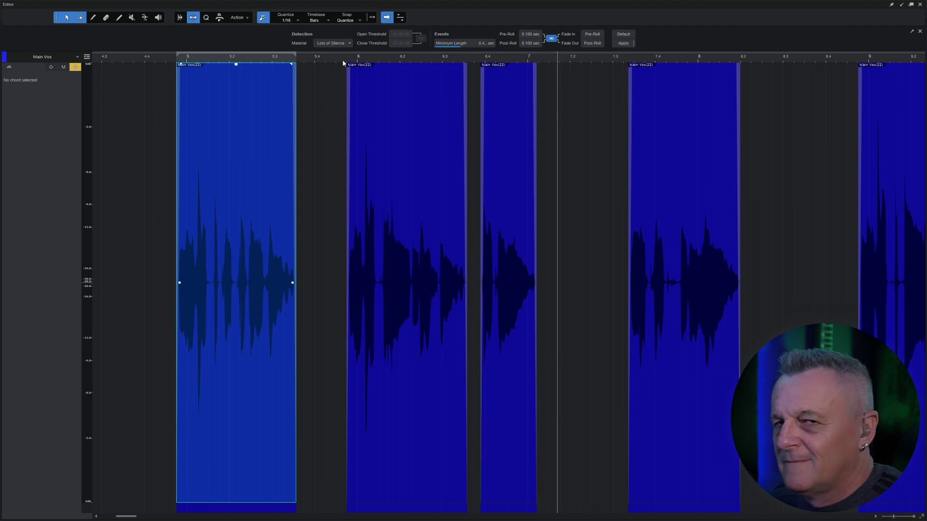
key(space)
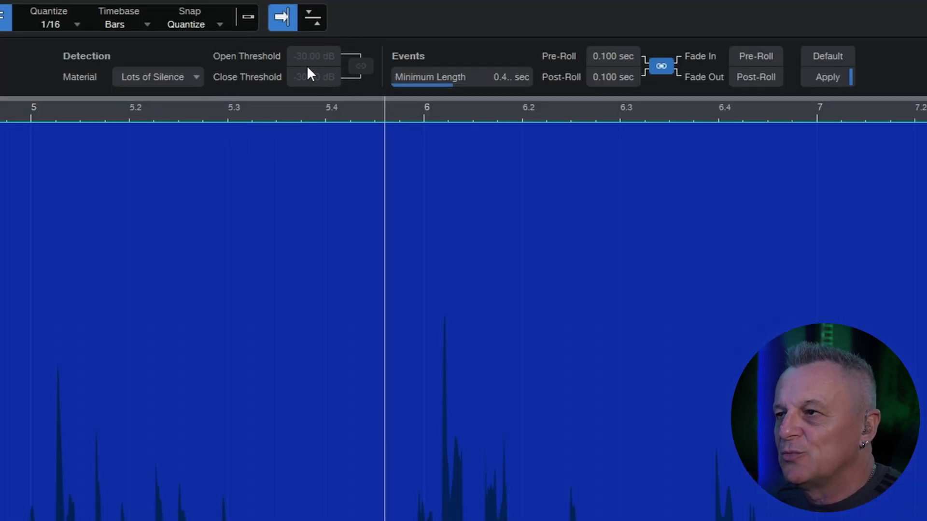
Change the Strip Silence detection material to Manual to make the thresholds editable.
click(150, 78)
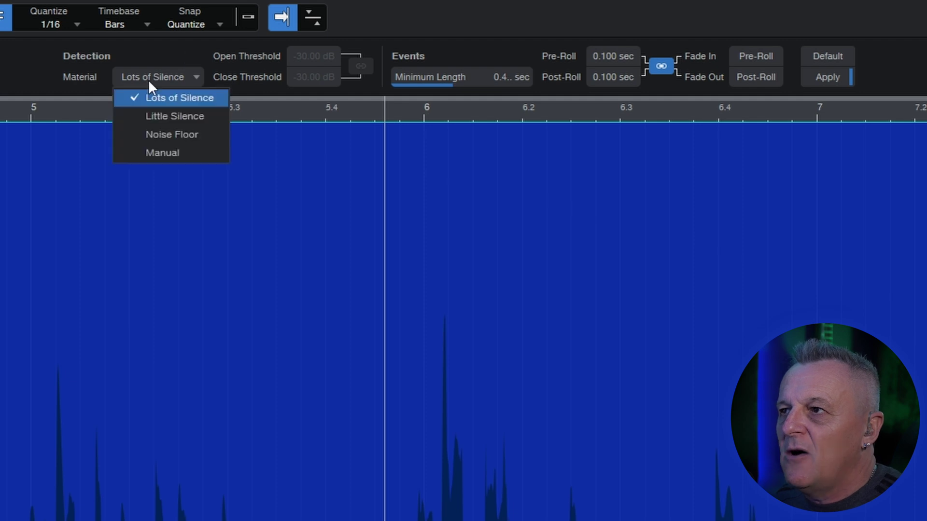
click(158, 153)
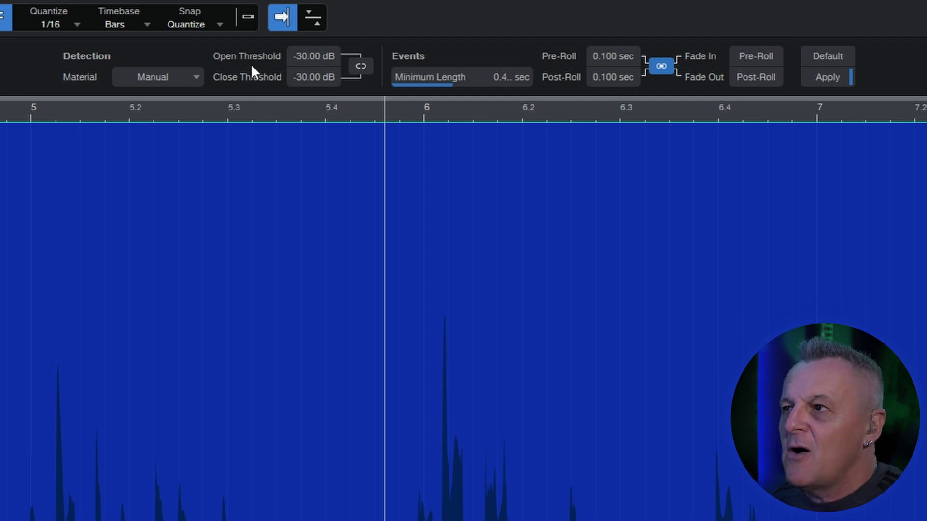
Link the open and close thresholds and try a split at 0 dB.
click(362, 70)
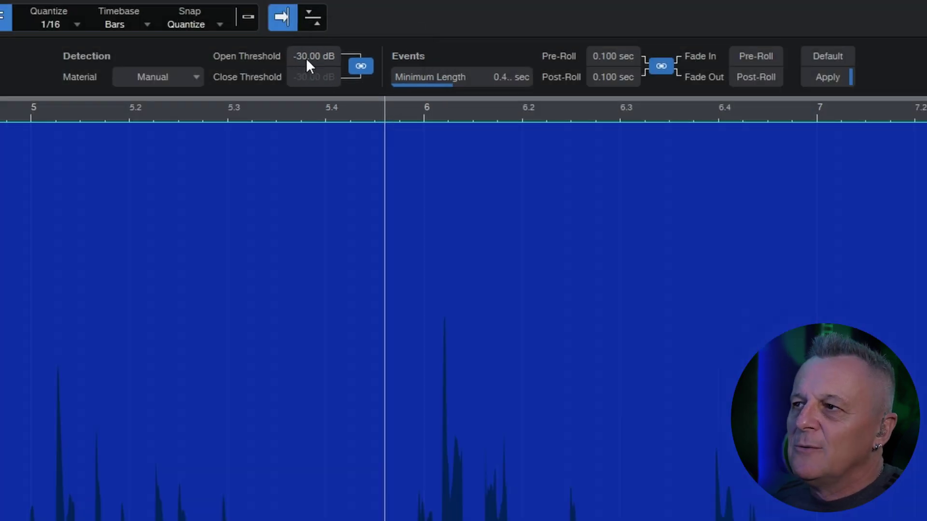
drag(302, 59, 389, 71)
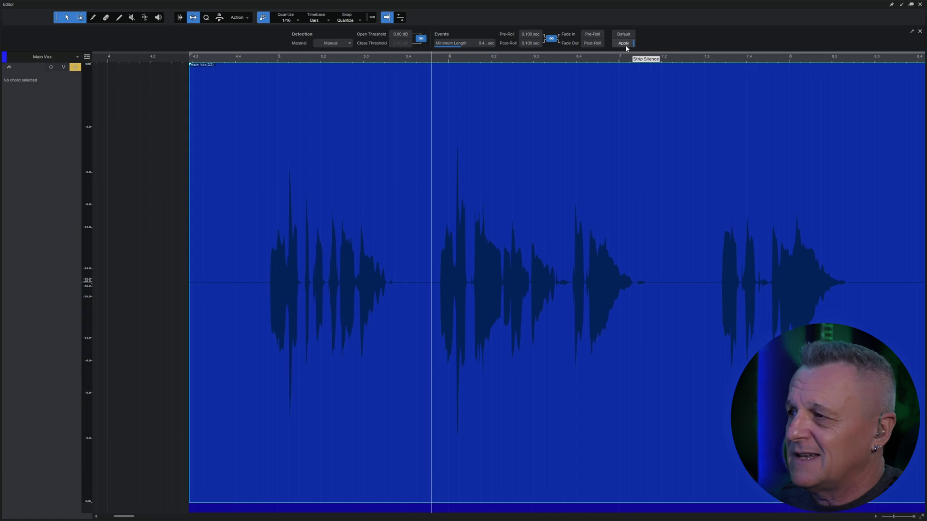
click(832, 82)
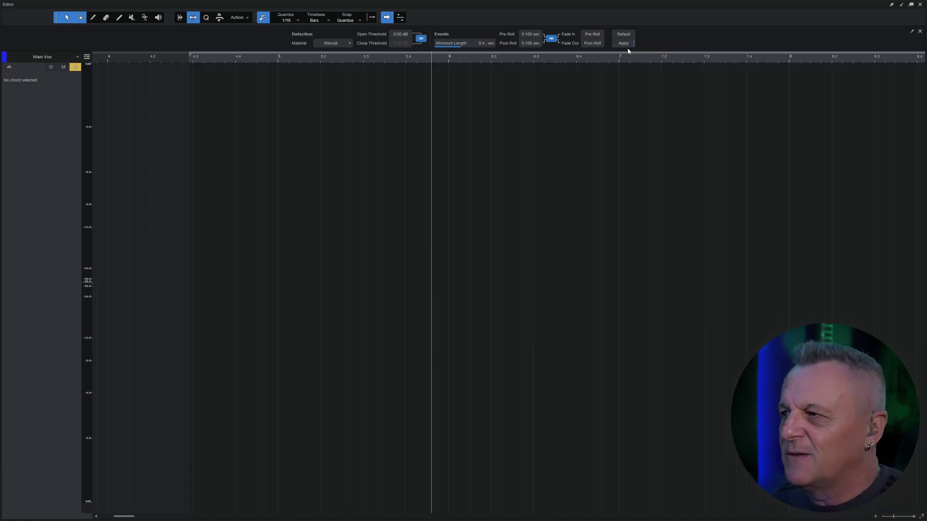
Undo the 0 dB split that removed all audio and re-split at -80 dB.
key(ctrl+z)
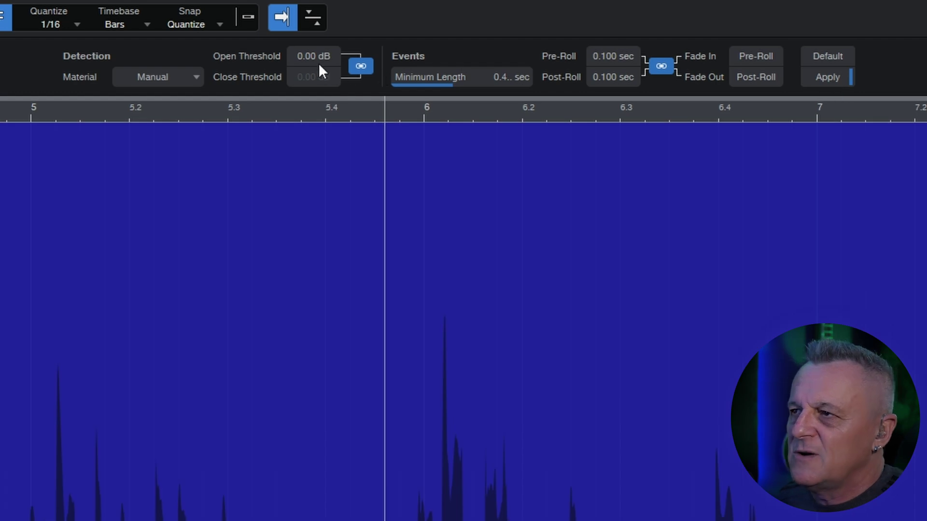
drag(318, 65, 77, 66)
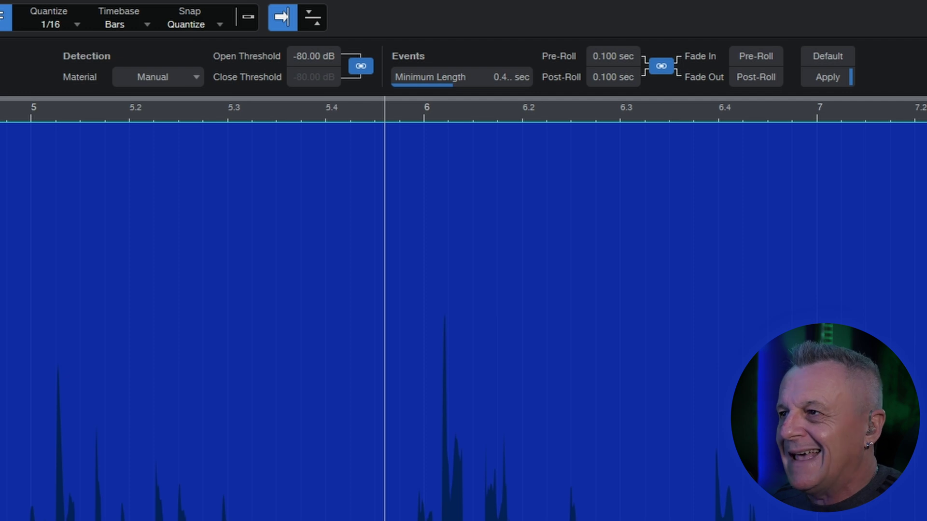
click(826, 78)
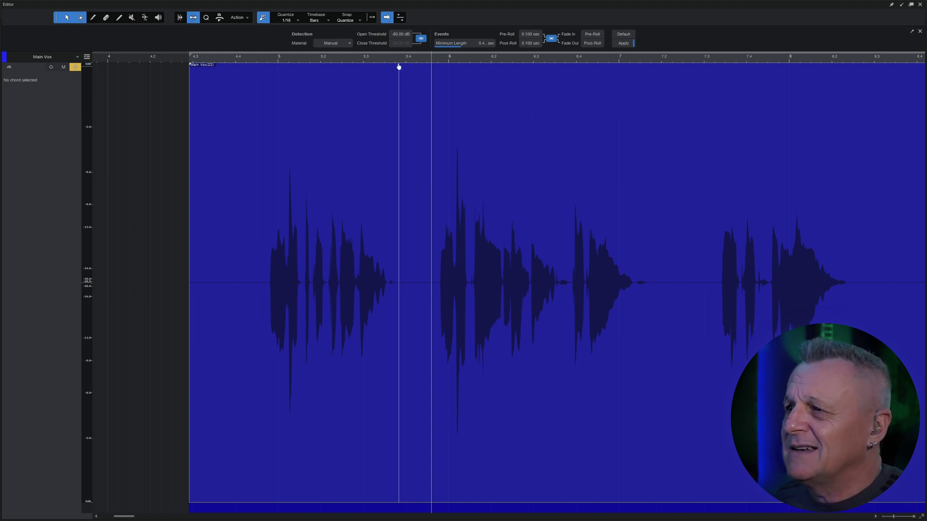
Set the open threshold to -30 dB and apply the split to Main Vox.
click(401, 38)
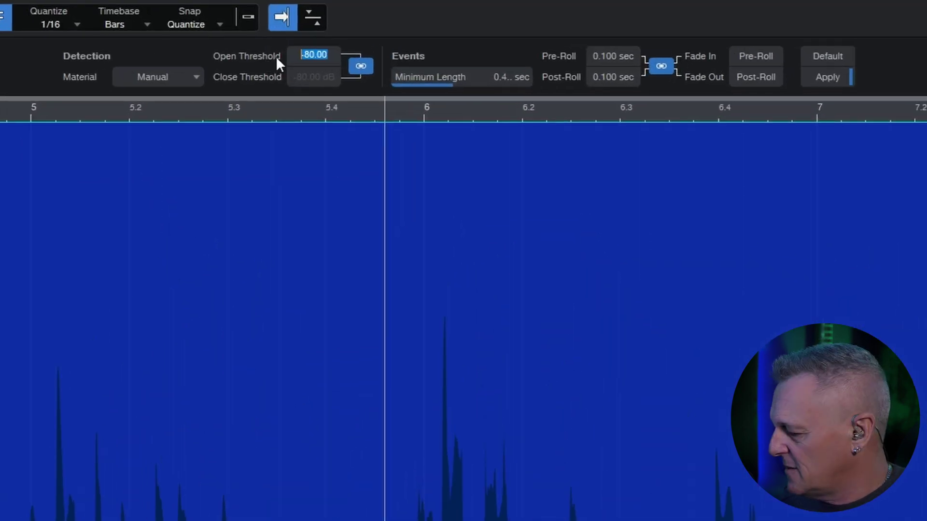
text(-30)
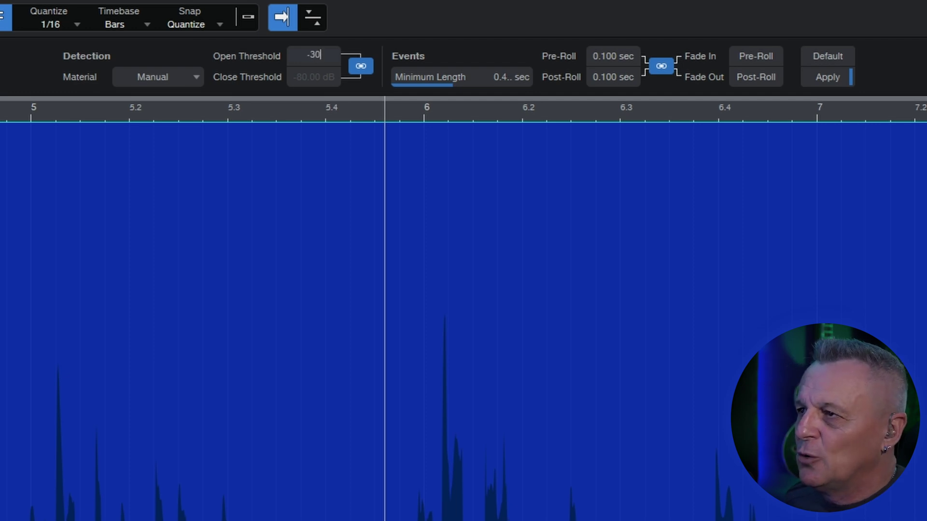
key(Return)
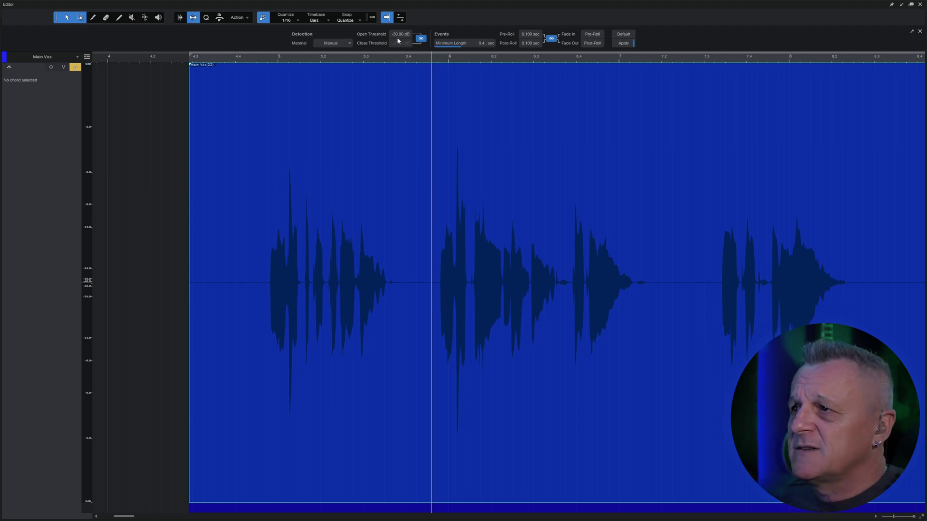
click(622, 44)
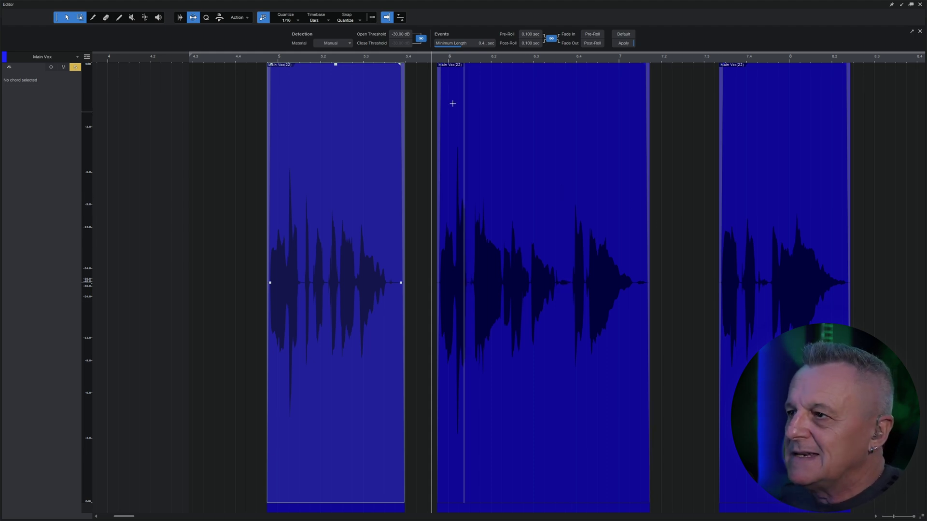
Select the first Main Vox clip and play the split clips back, then stop.
key(Left)
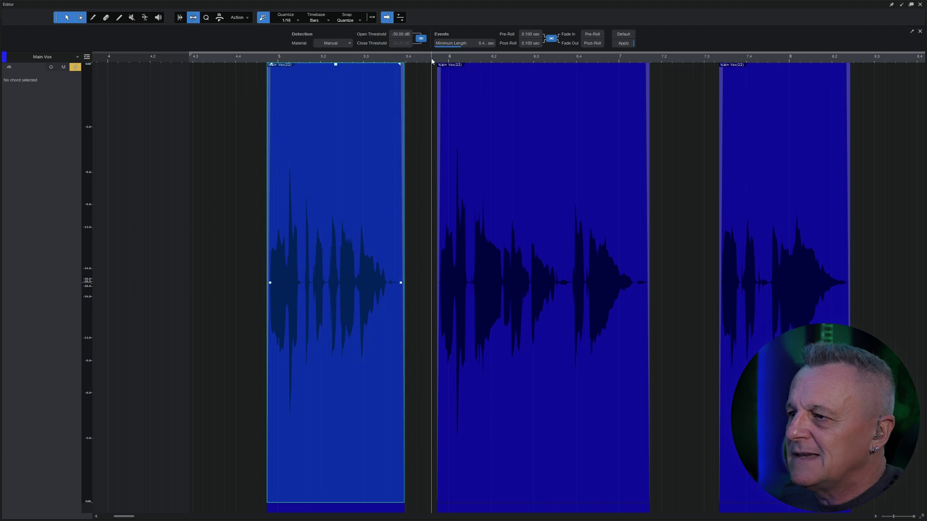
key(space)
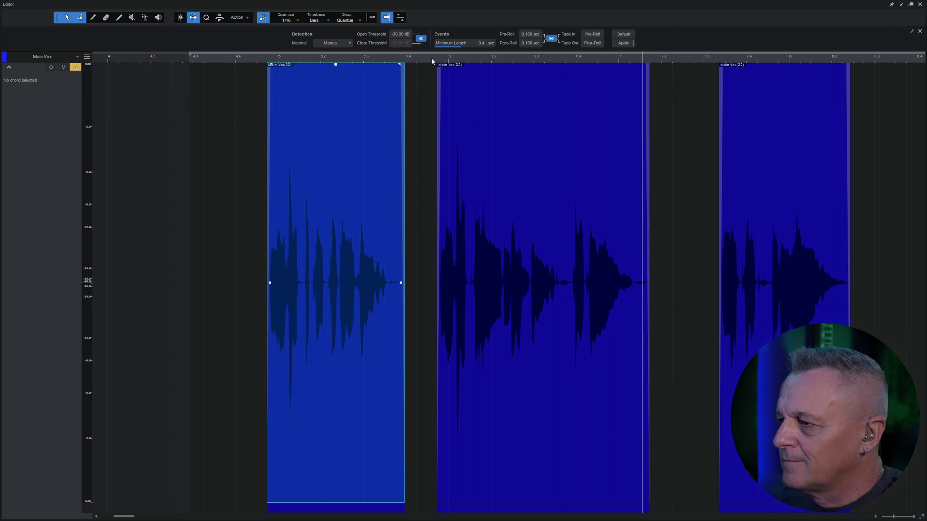
key(space)
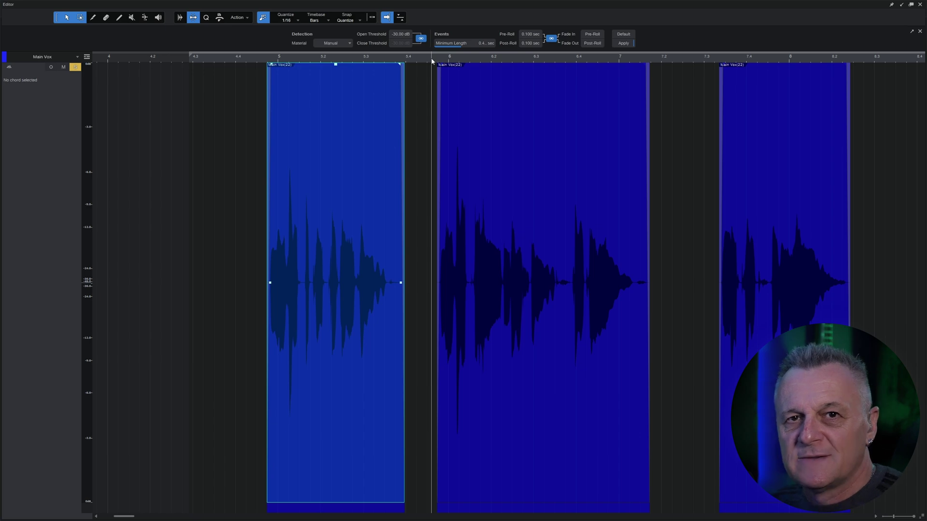